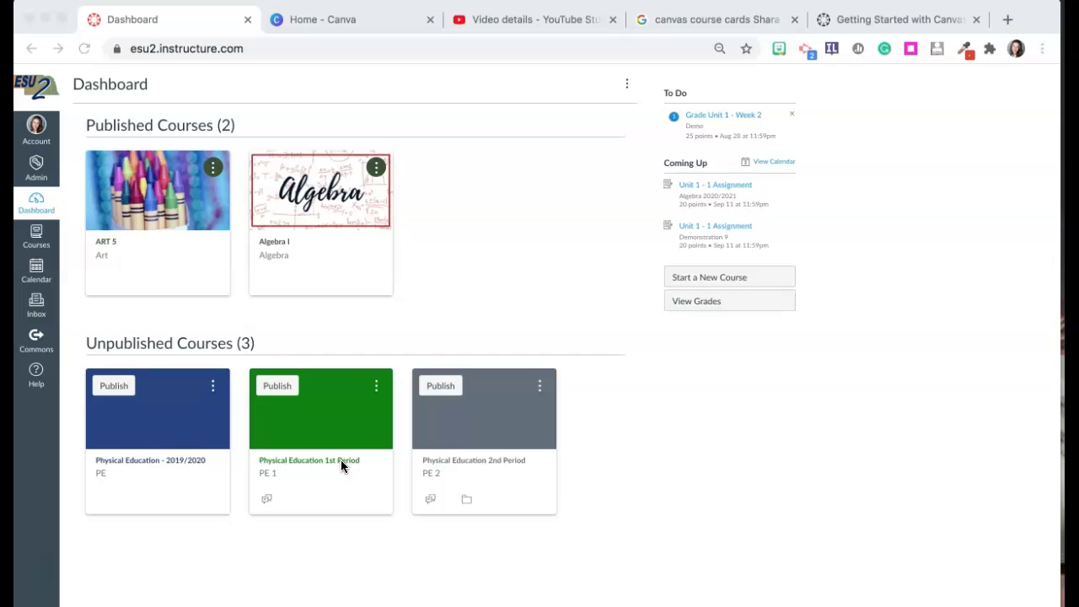
# Step: Open the Physical Education 1st Period course, check its course ID in the web address, and view its people roster
pyautogui.click(317, 458)
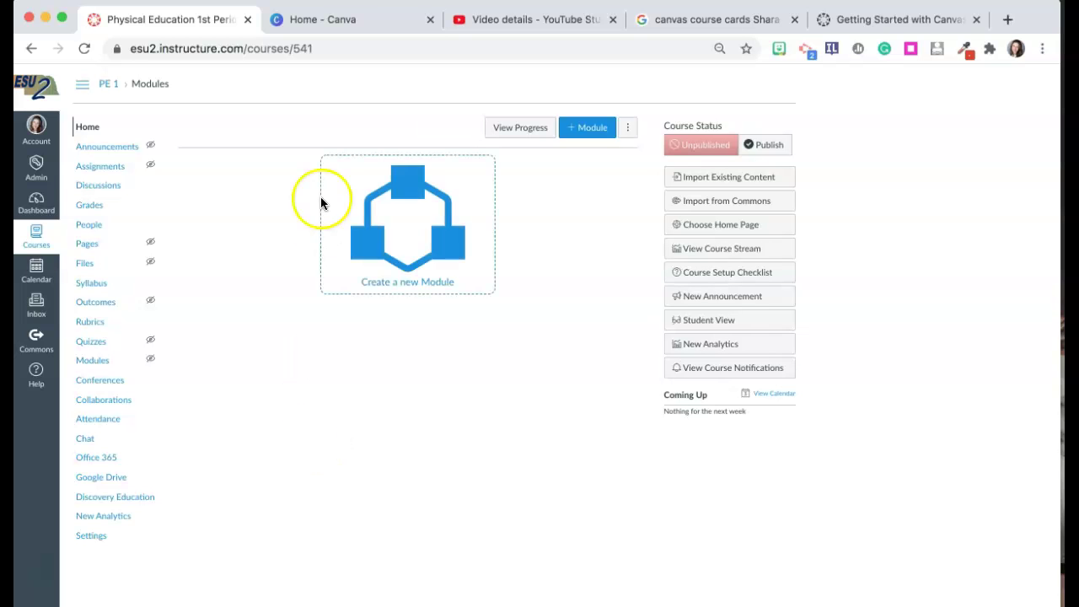
pyautogui.click(142, 48)
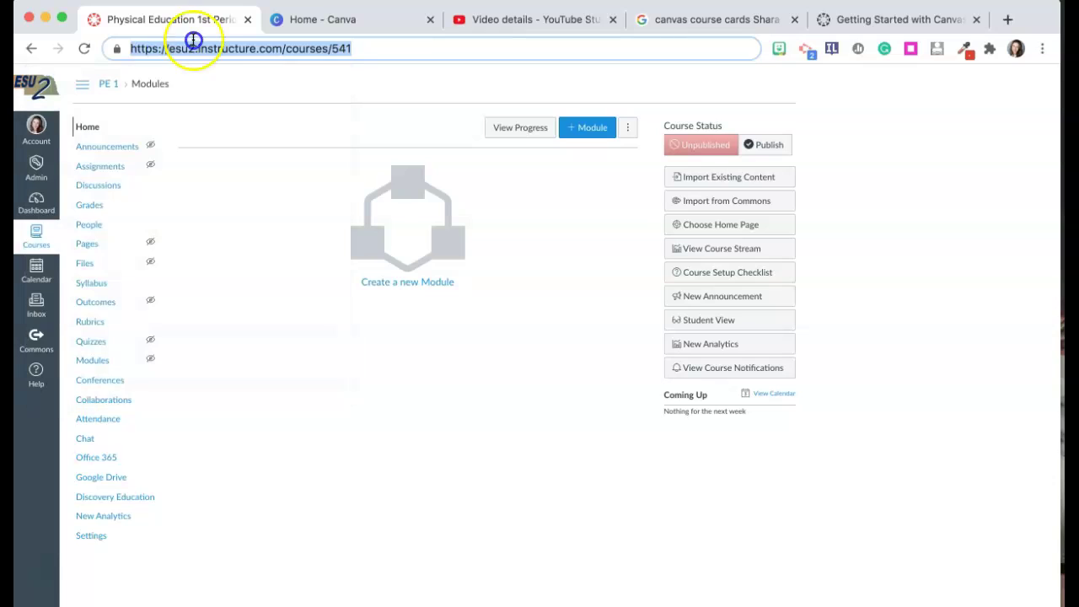
pyautogui.click(362, 48)
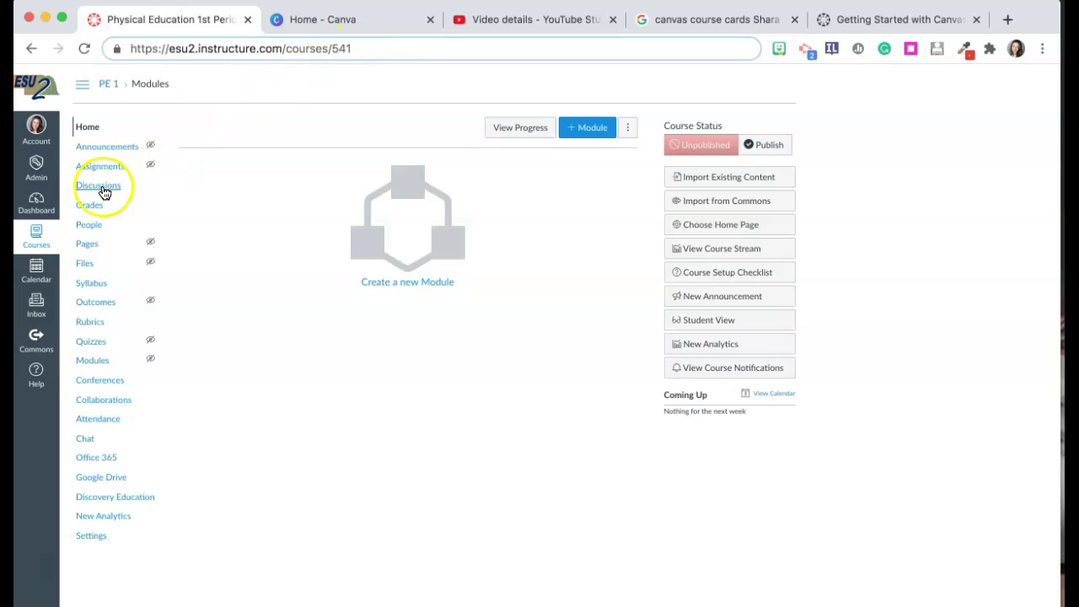
pyautogui.click(94, 226)
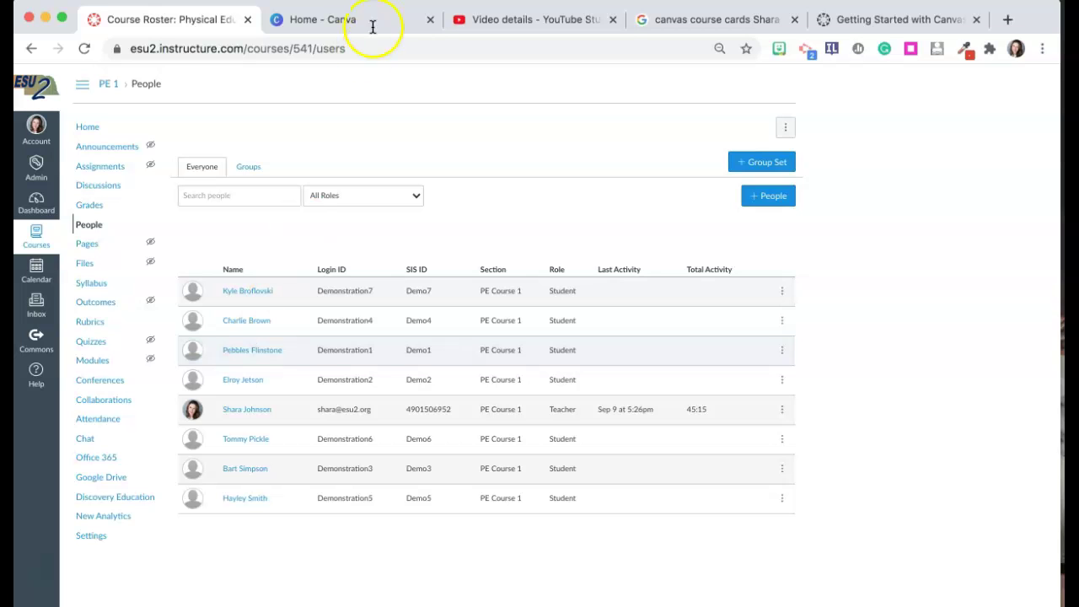
# Step: Open the PE Course 2 section from the settings of the Physical Education 2nd Period course
pyautogui.click(57, 85)
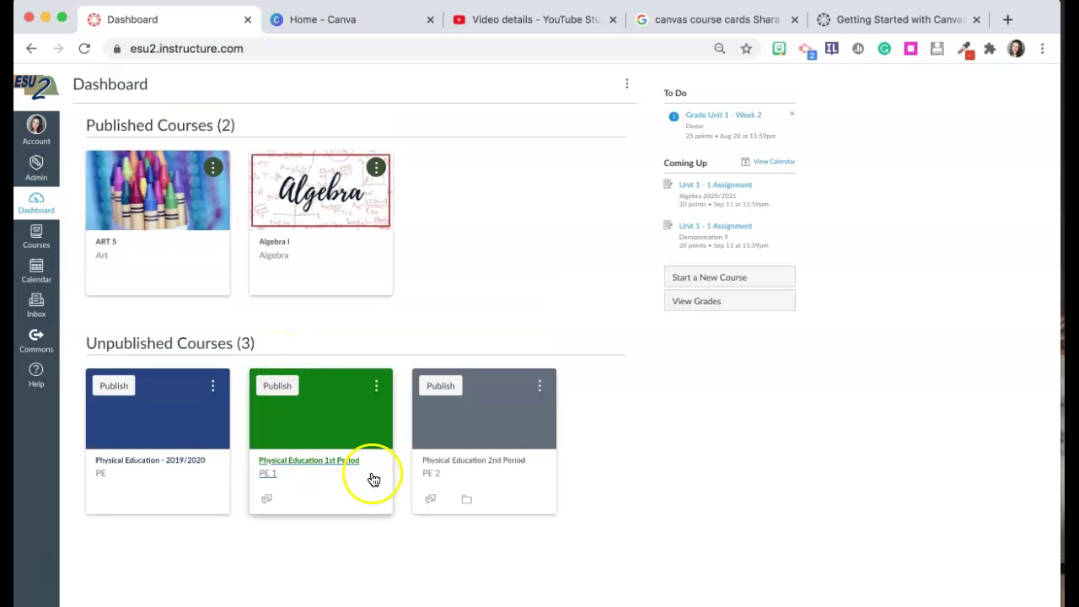
pyautogui.click(466, 471)
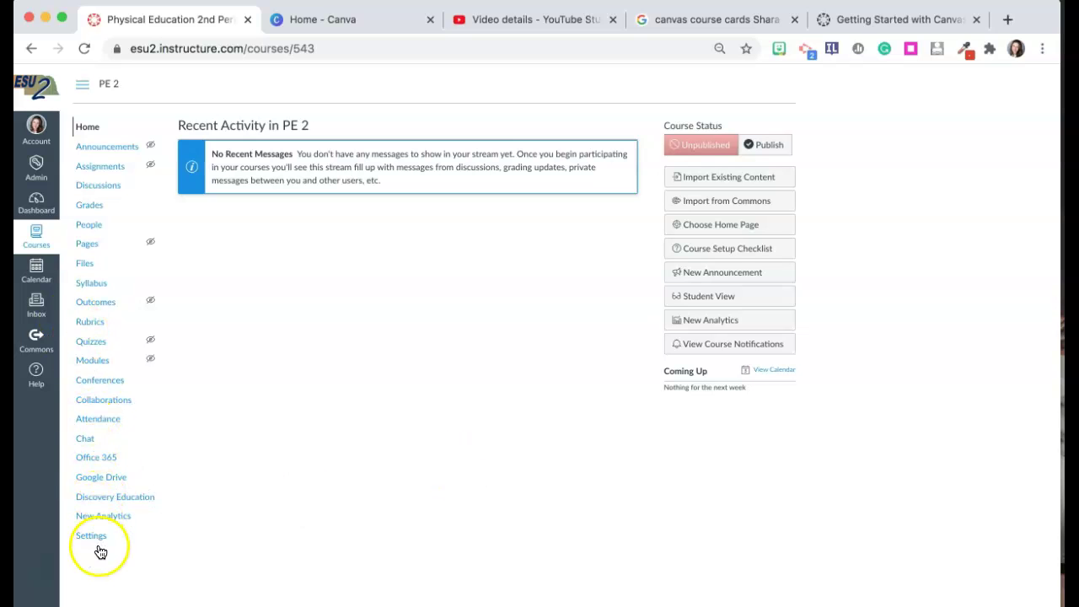
pyautogui.click(99, 538)
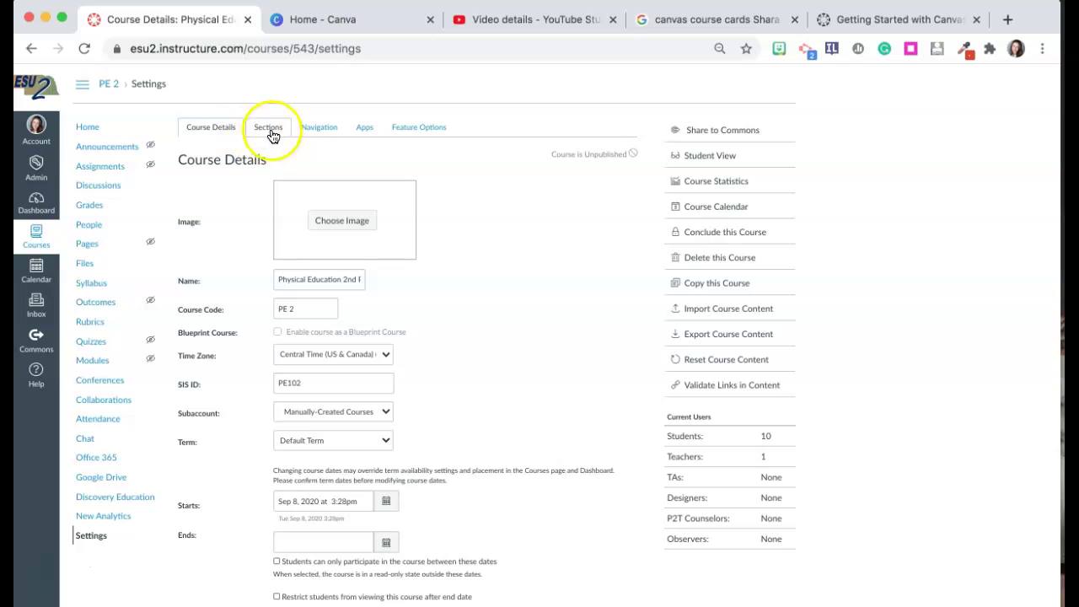
pyautogui.click(270, 133)
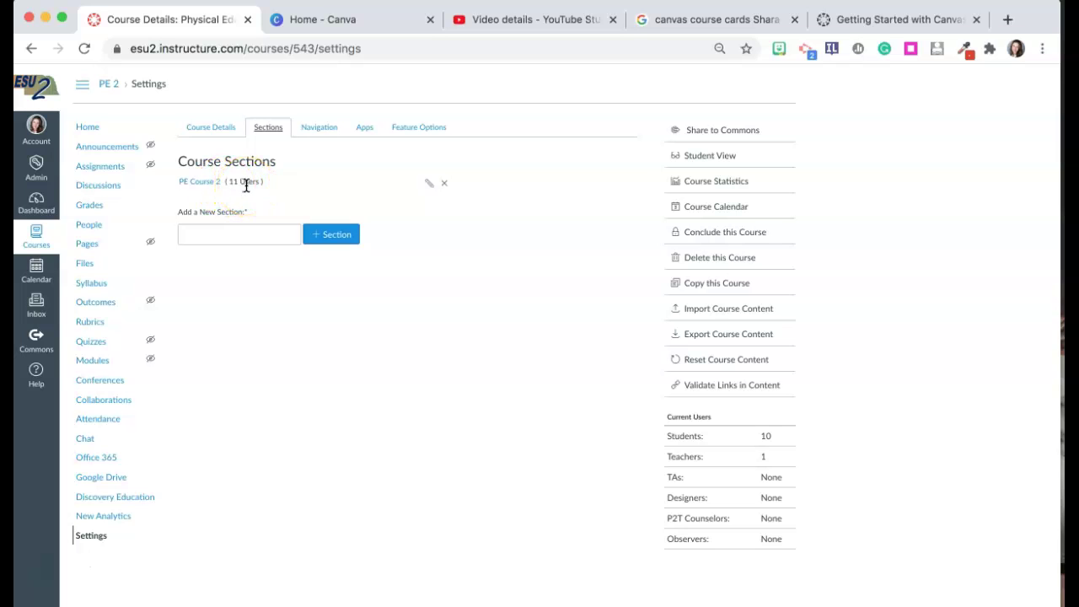
pyautogui.click(202, 189)
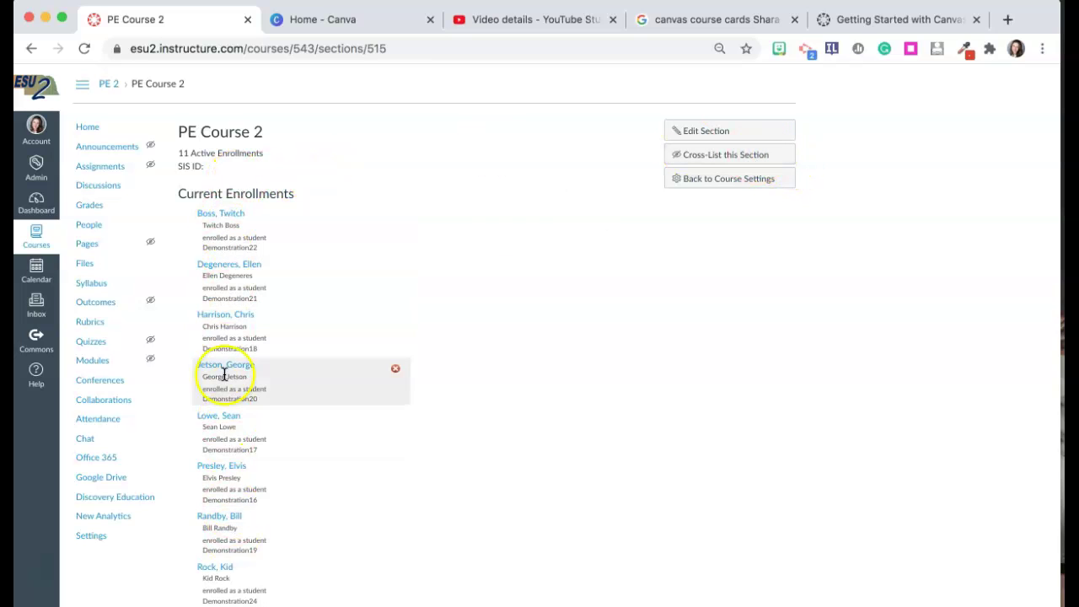
# Step: Cross-list the PE Course 2 section into the course with ID 541, Physical Education 1st Period
pyautogui.click(709, 158)
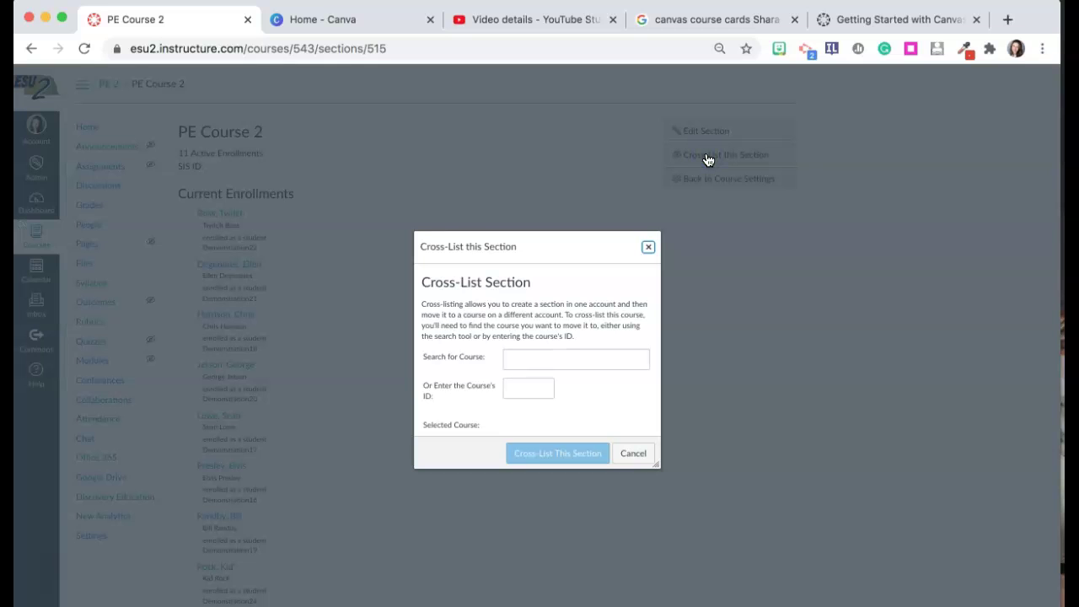
pyautogui.click(520, 394)
pyautogui.write('5')
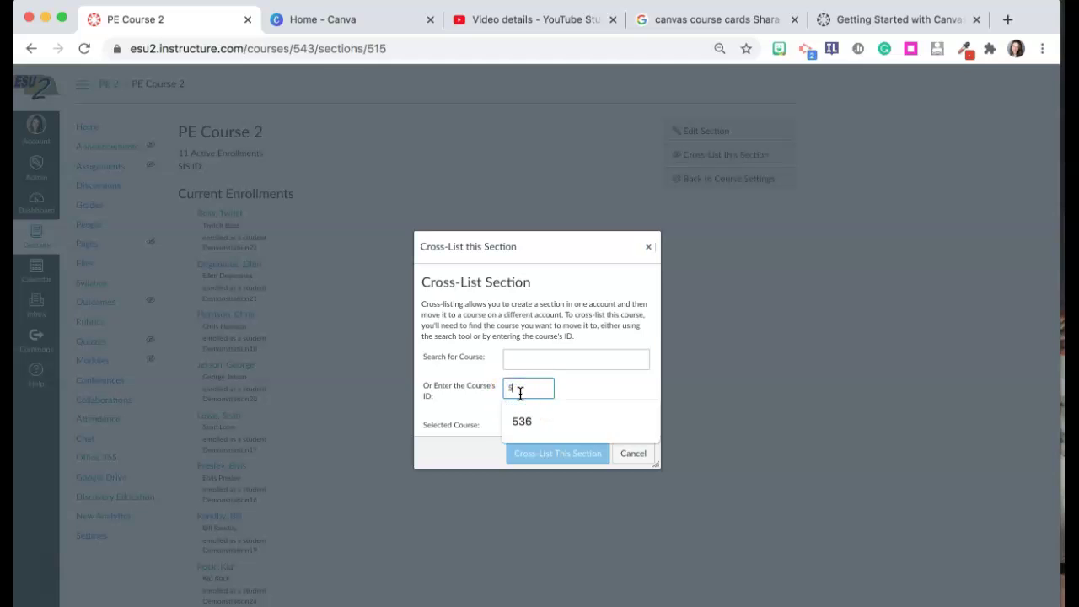
pyautogui.write('41')
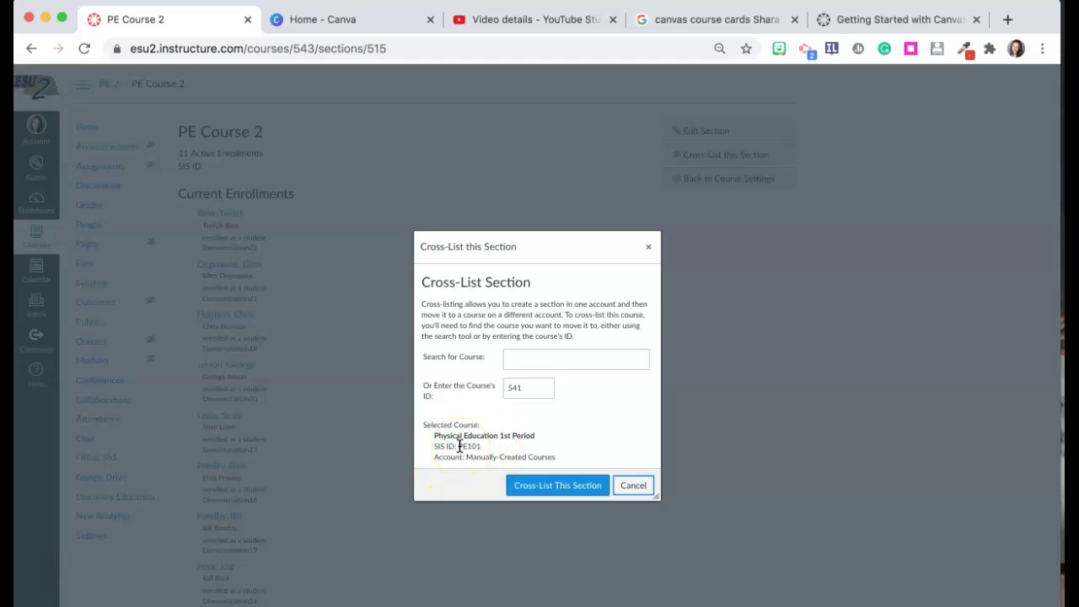
pyautogui.click(523, 488)
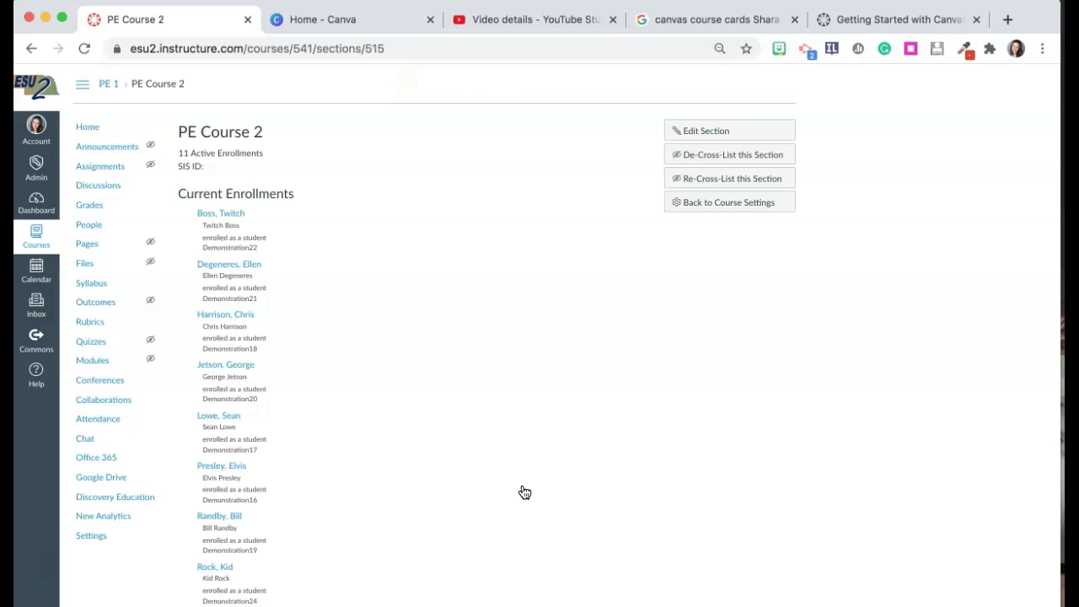
# Step: Give the Physical Education 1st Period course card on the dashboard the nickname PE
pyautogui.click(37, 85)
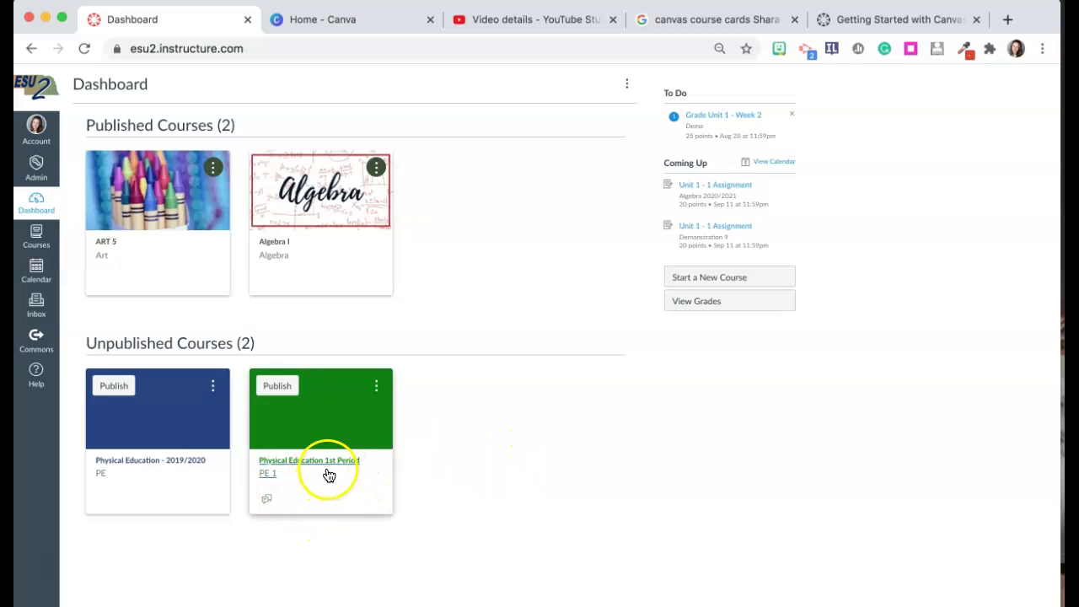
pyautogui.click(382, 388)
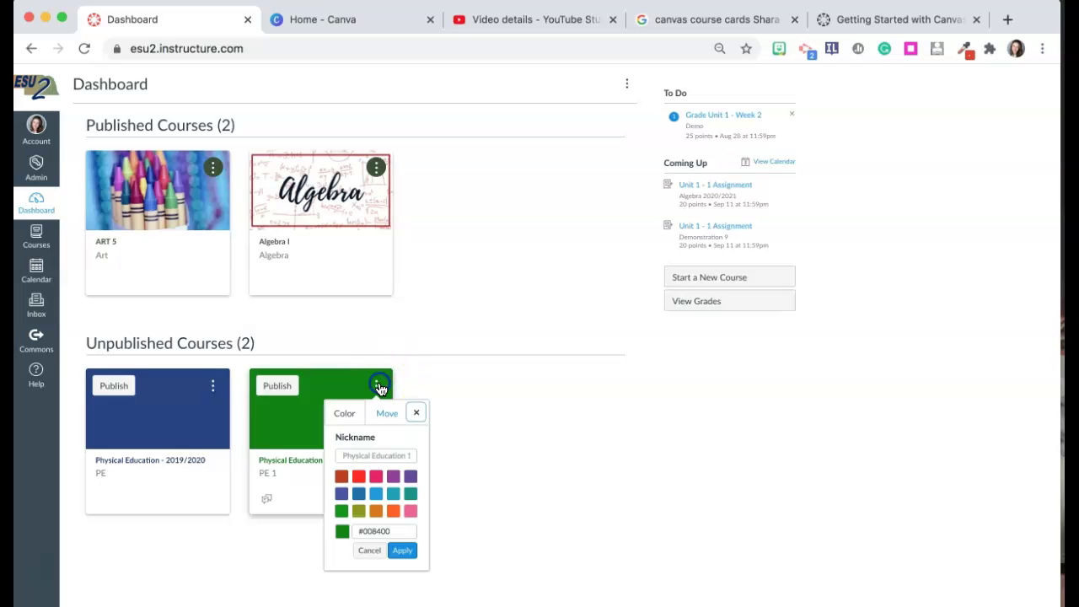
pyautogui.click(374, 455)
pyautogui.write('PE')
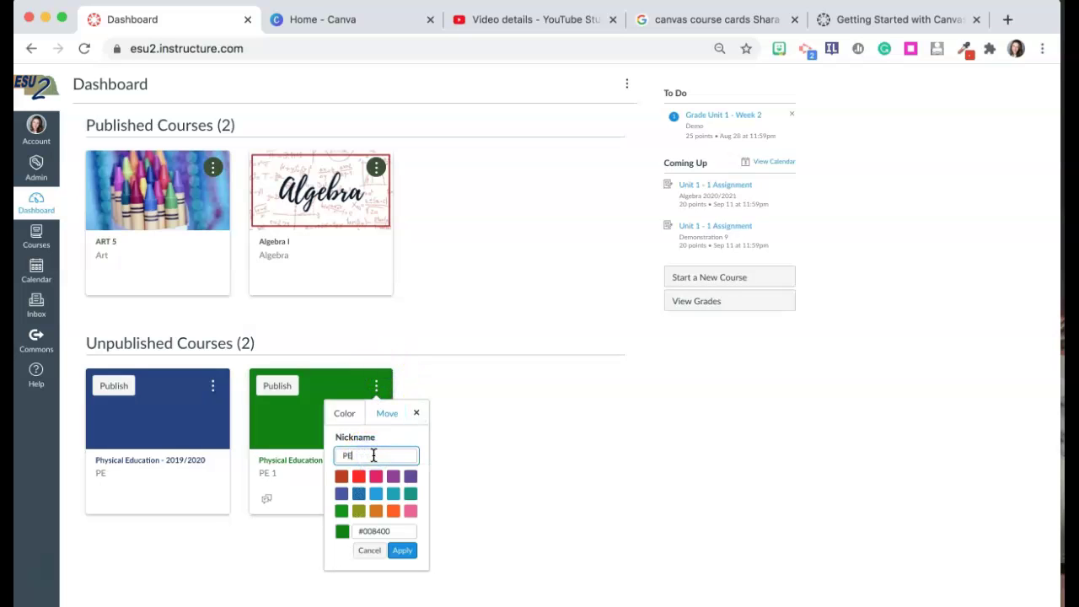
pyautogui.click(404, 553)
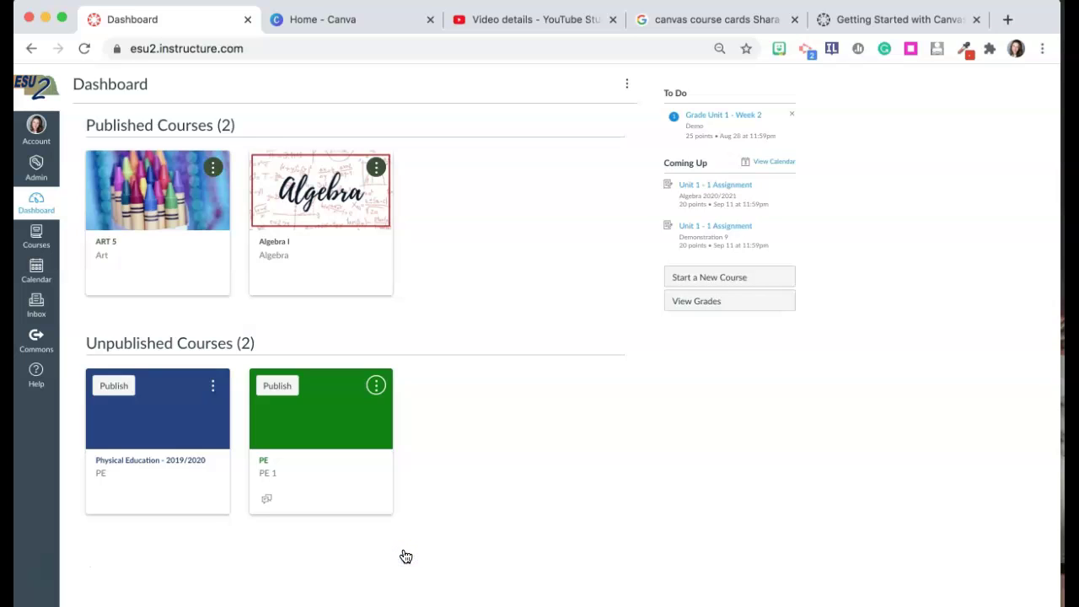
# Step: Open the PE course and review its people roster to see which section each student belongs to
pyautogui.click(264, 463)
pyautogui.click(39, 215)
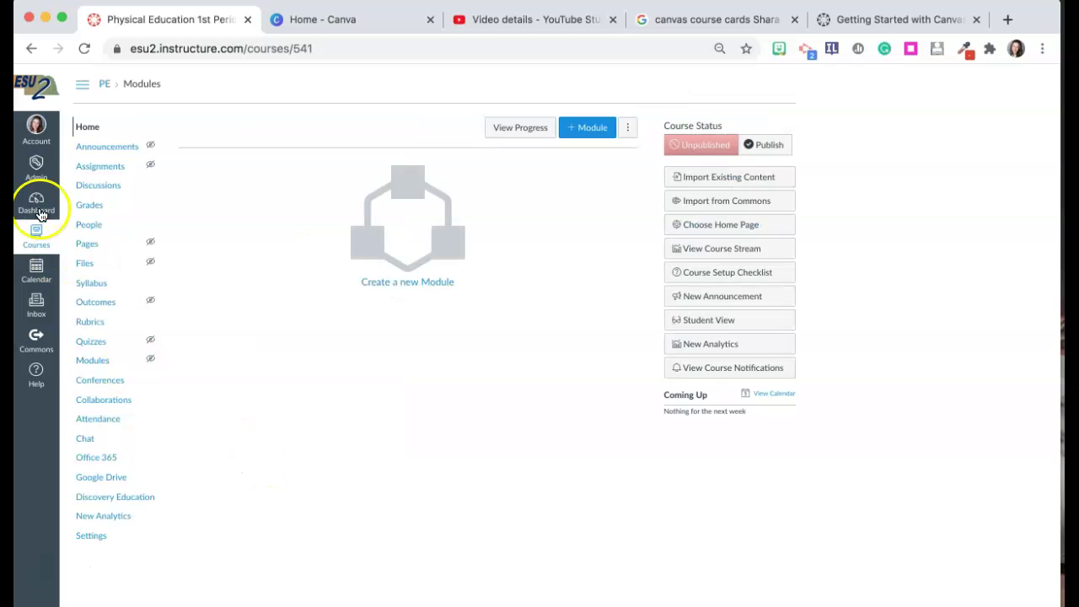
pyautogui.click(100, 227)
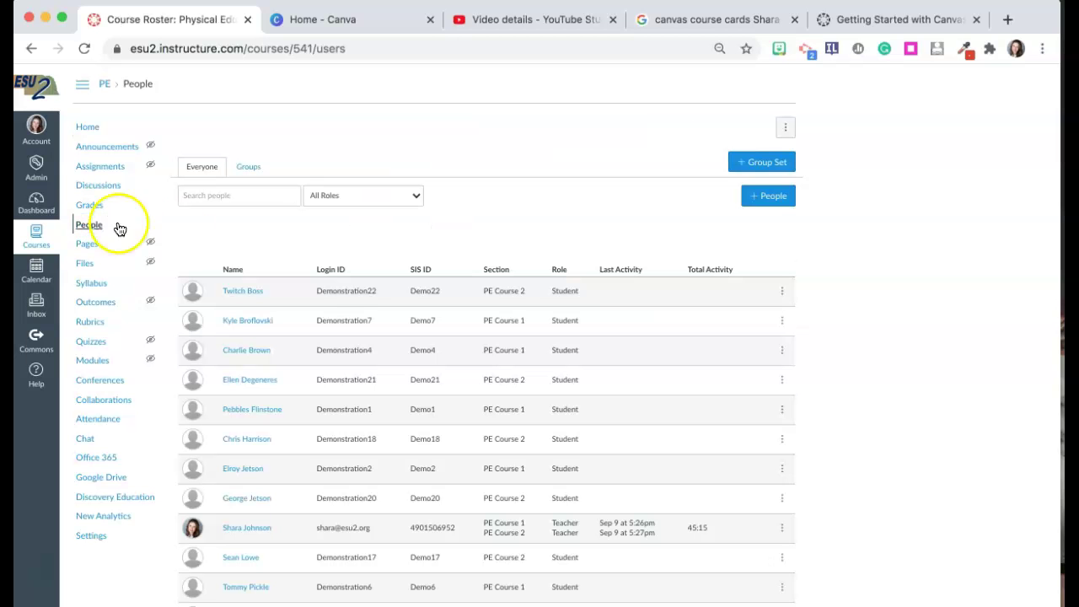
pyautogui.scroll(-1, 368, 321)
pyautogui.scroll(-2, 367, 318)
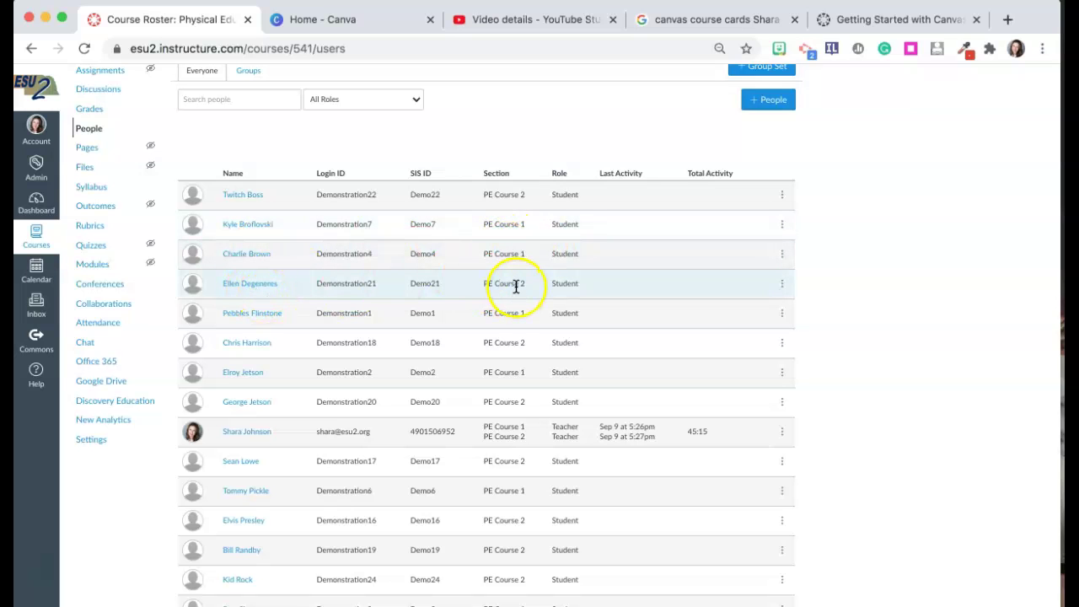
pyautogui.scroll(3, 516, 286)
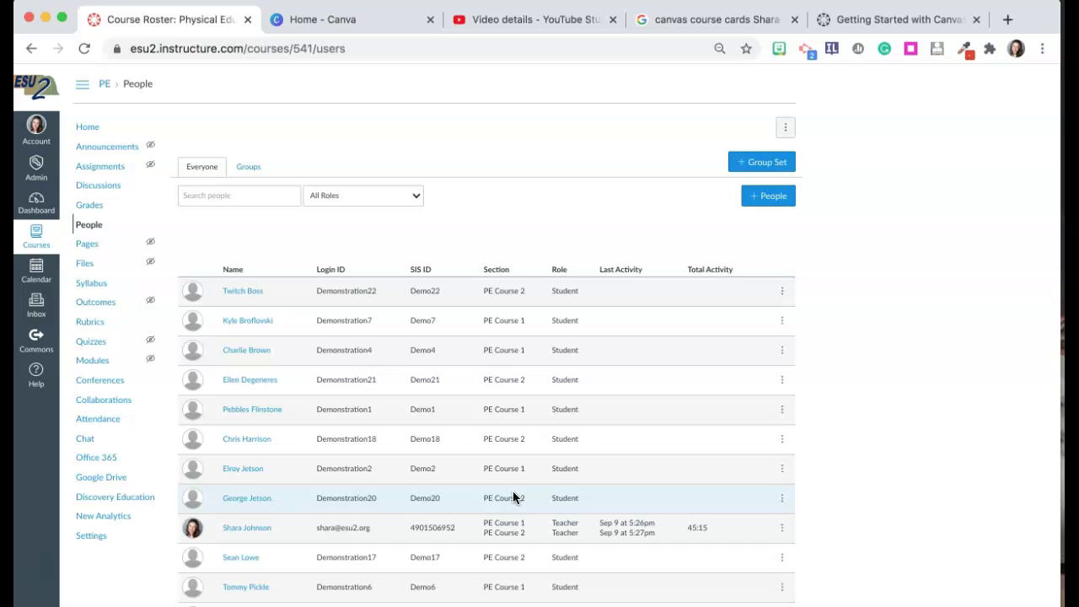
# Step: Rename the PE Course 1 section of the PE course as 1st Period
pyautogui.click(93, 536)
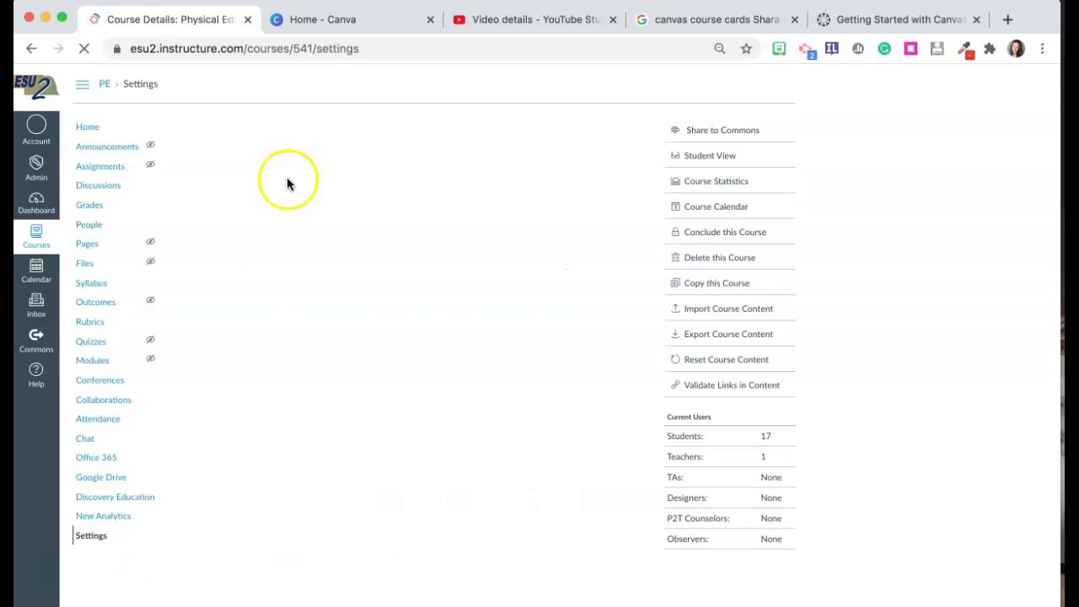
pyautogui.click(268, 127)
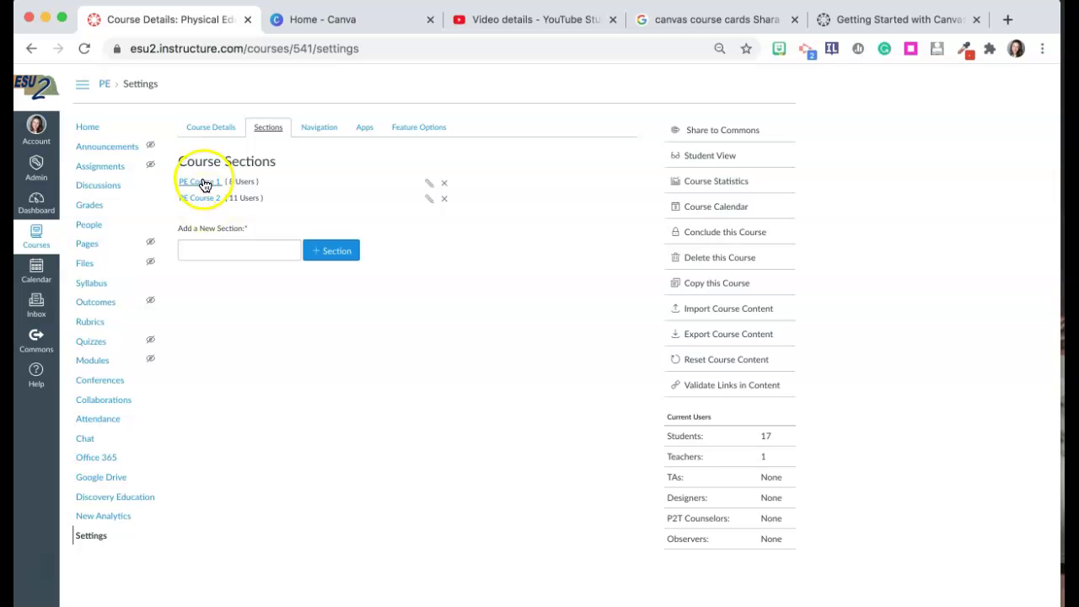
pyautogui.click(204, 184)
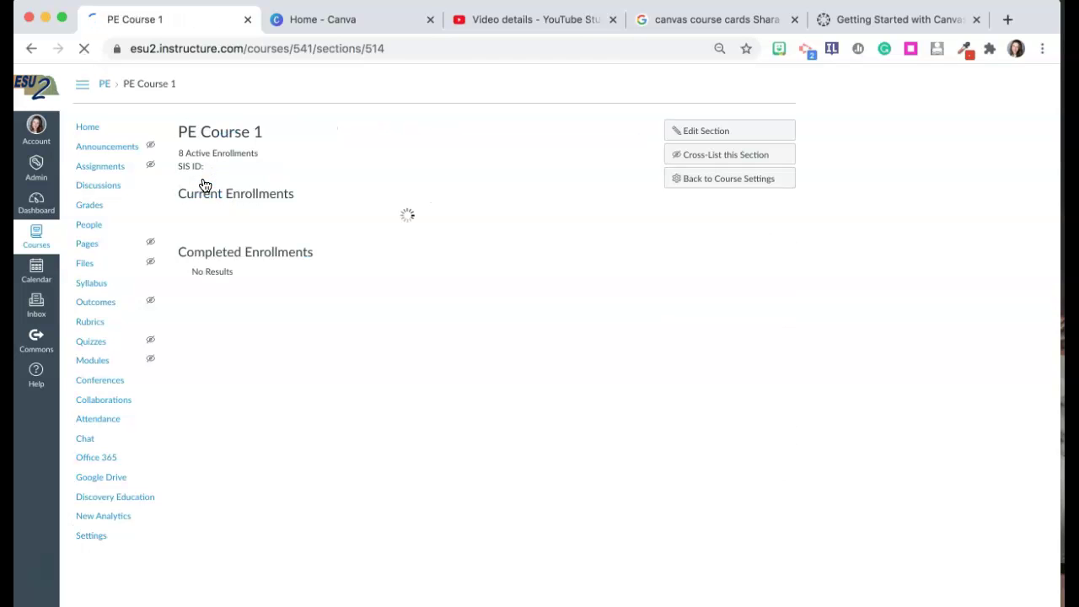
pyautogui.click(716, 131)
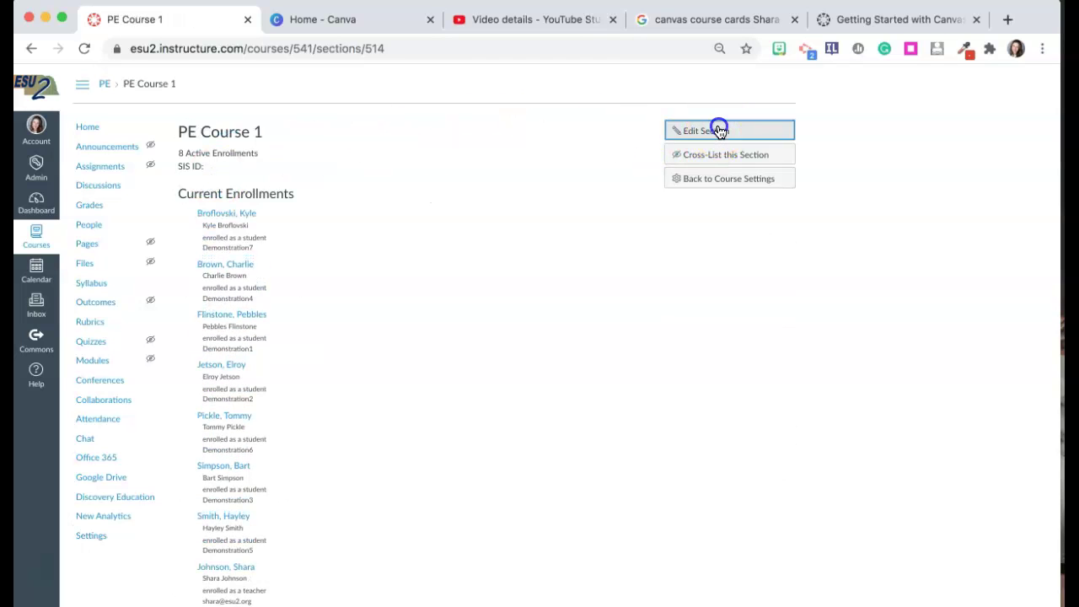
pyautogui.moveTo(265, 131); pyautogui.dragTo(174, 132)
pyautogui.write('1st Period')
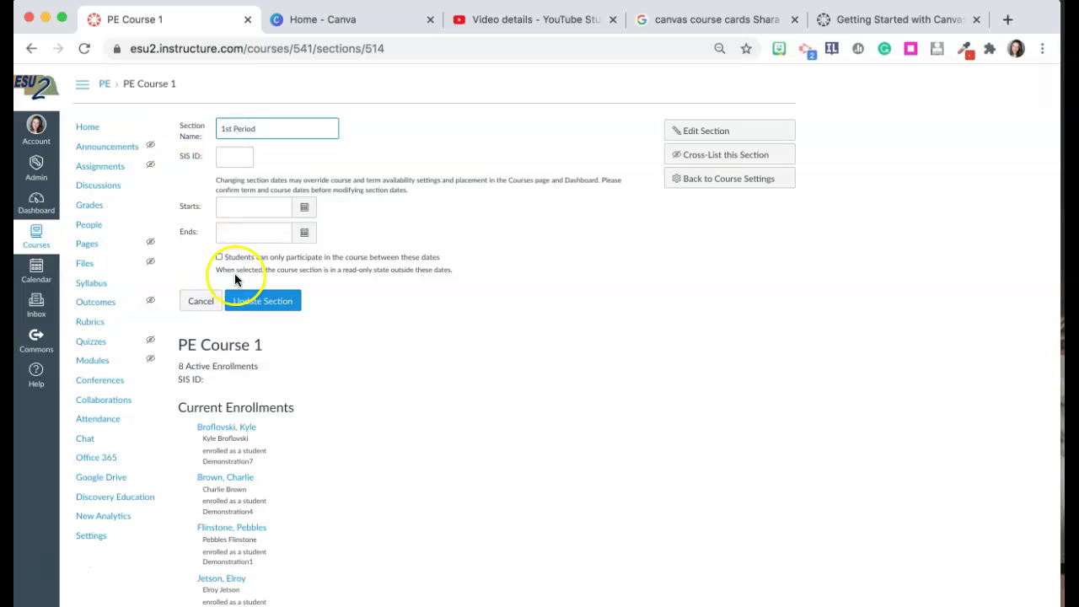
pyautogui.click(253, 303)
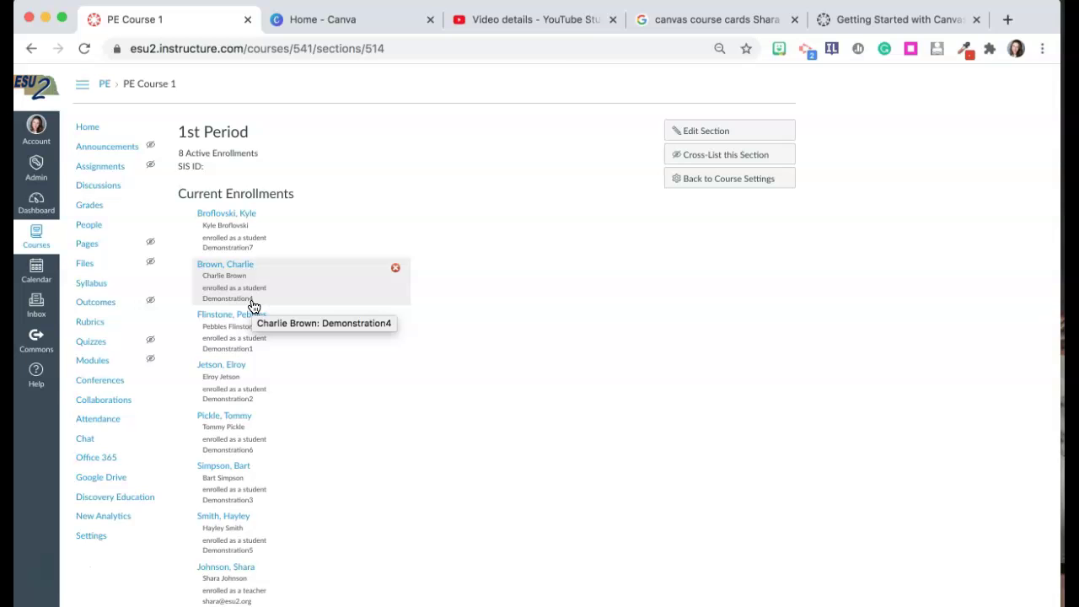
pyautogui.hotkey('ctrl', 'Right')
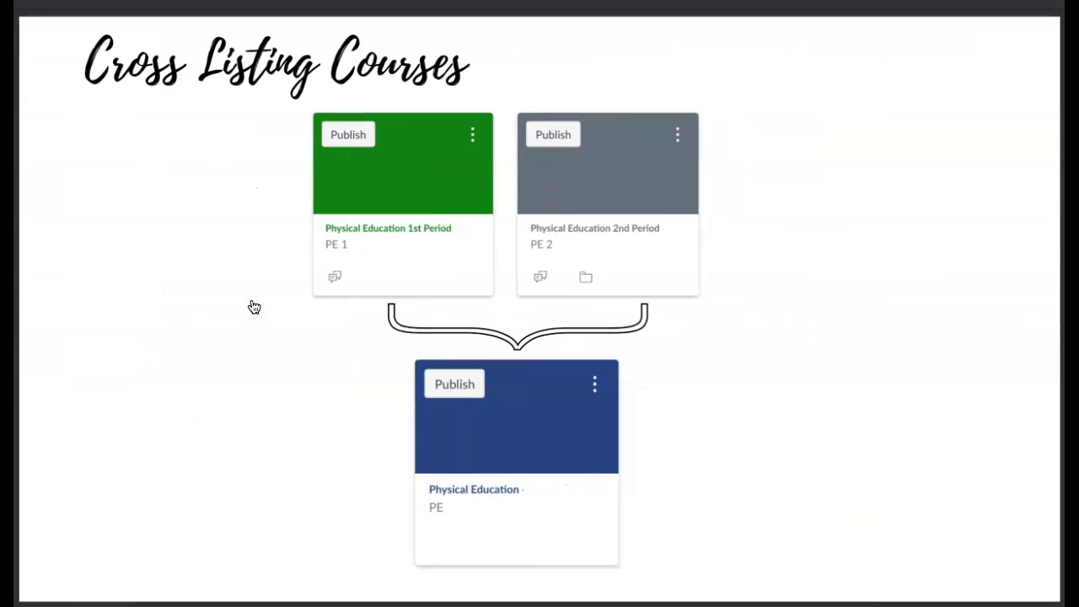